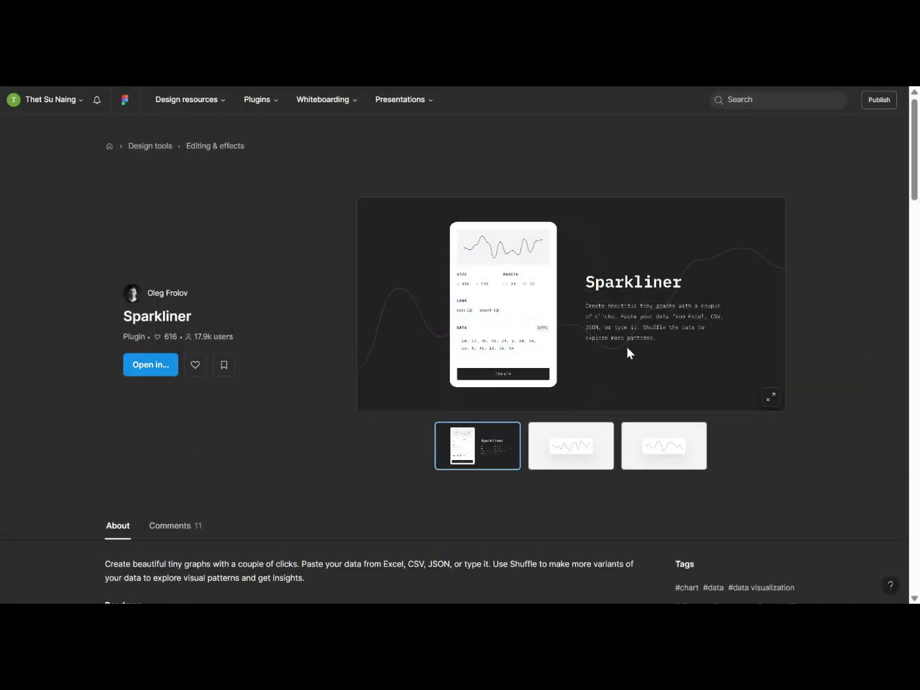
Step: Enlarge the Sparkliner preview image on its Community page
left_click(771, 396)
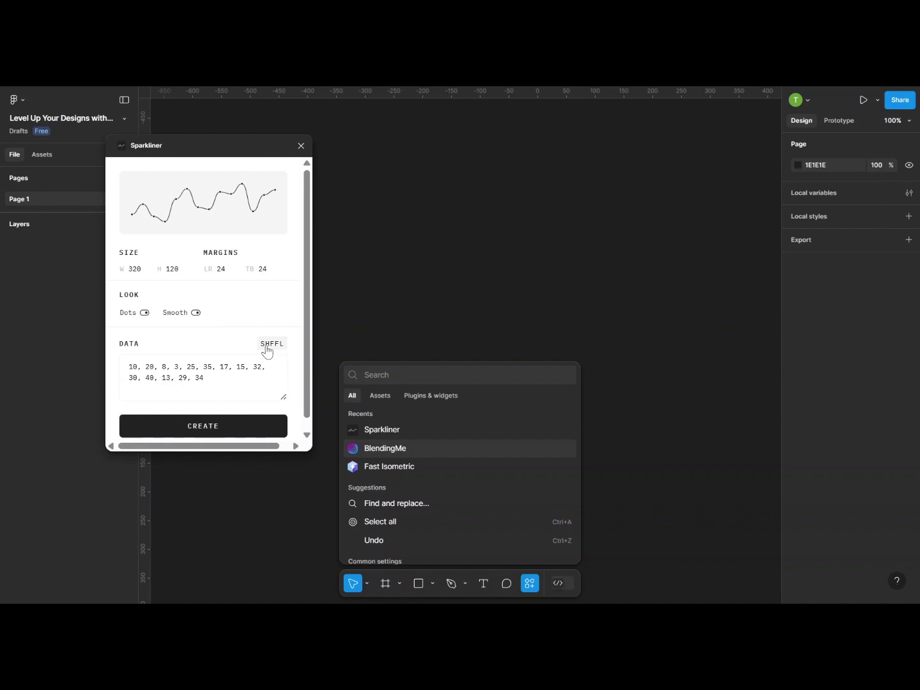
Step: Generate a Sparkliner graph, make it 135 high, and duplicate it
left_click(217, 433)
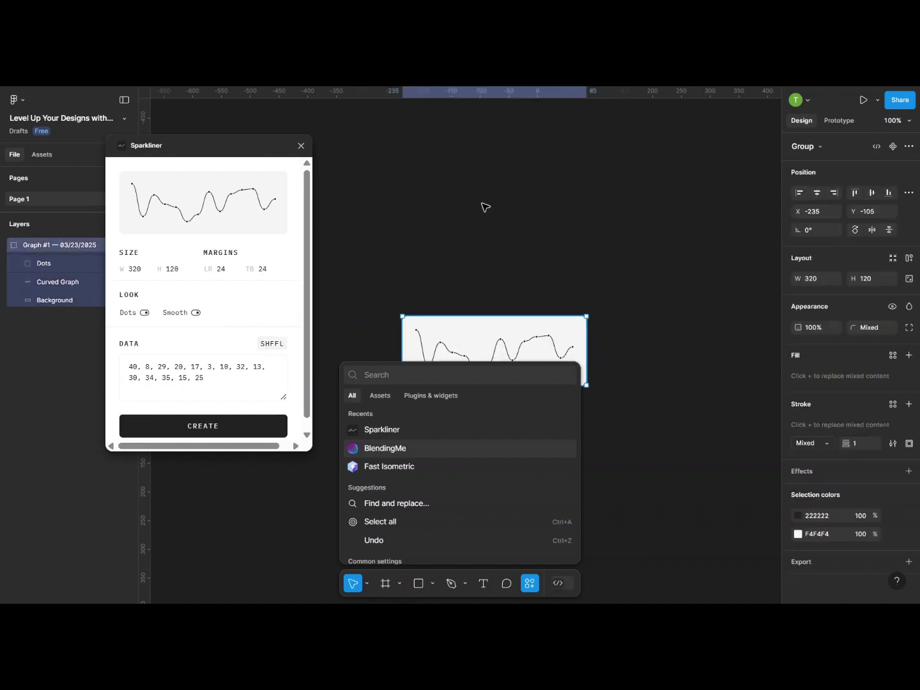
key("shift+2")
left_click_drag(578, 309, 577, 323)
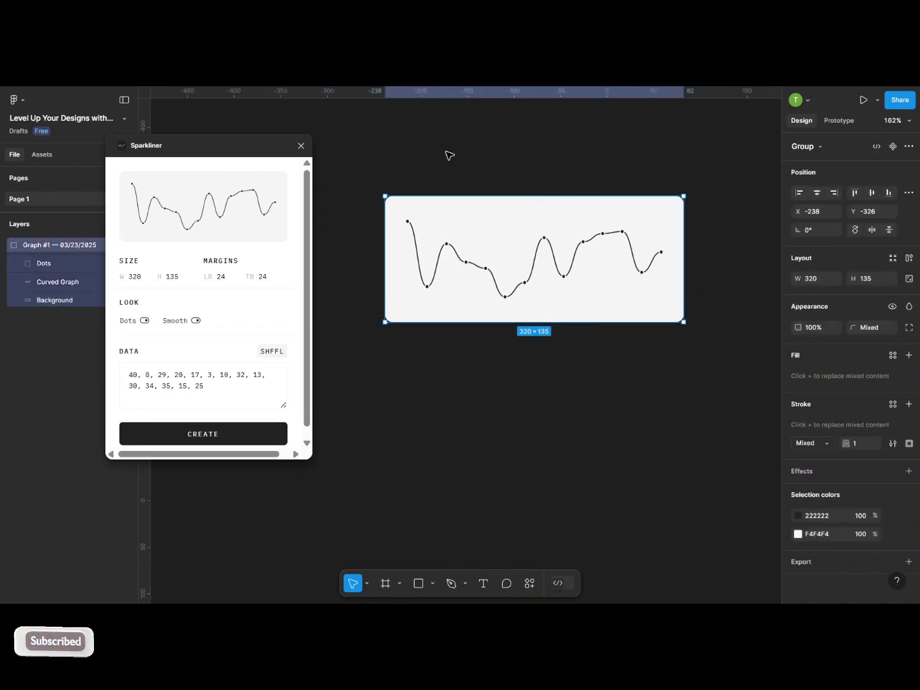
key("ctrl+d")
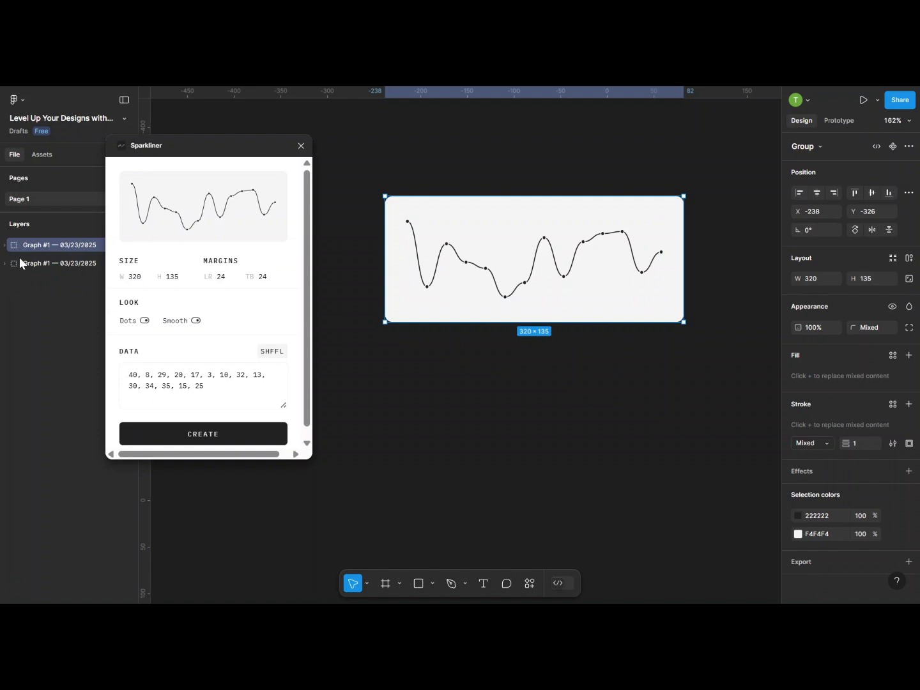
left_click(301, 145)
mouse_move(64, 245)
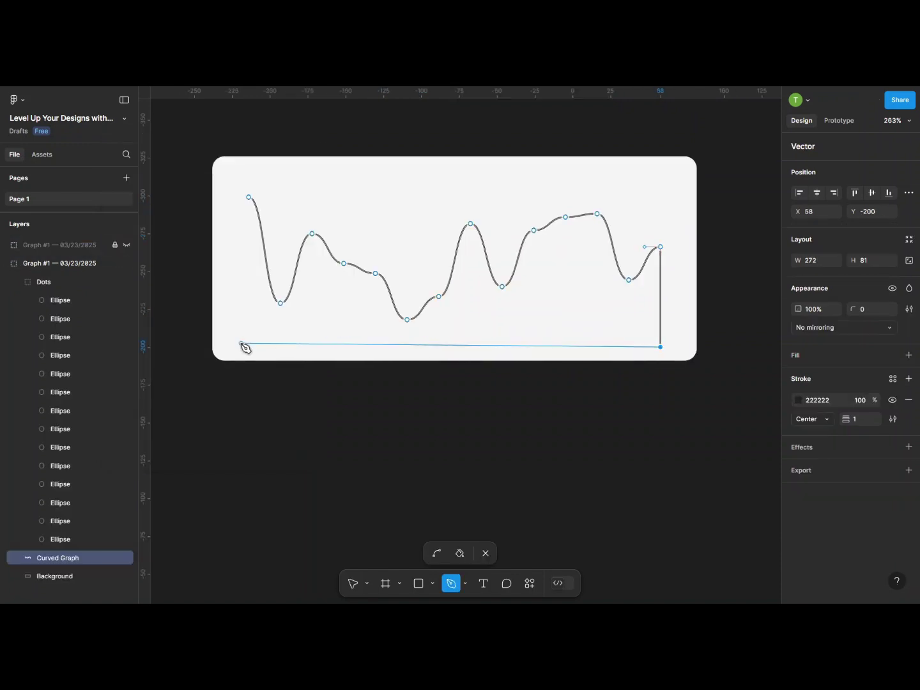
Step: Close the curve along the graph bottom and fill it with a blue-to-teal linear gradient
left_click(252, 200)
key("Escape")
left_click(908, 354)
left_click(797, 376)
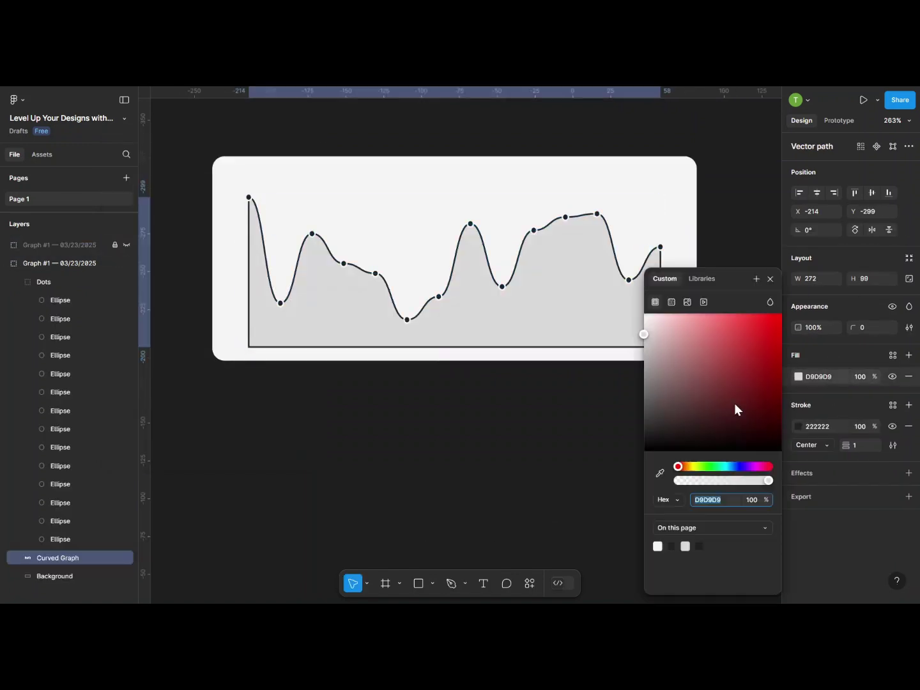
left_click(735, 322)
left_click(671, 302)
left_click(688, 427)
left_click(598, 467)
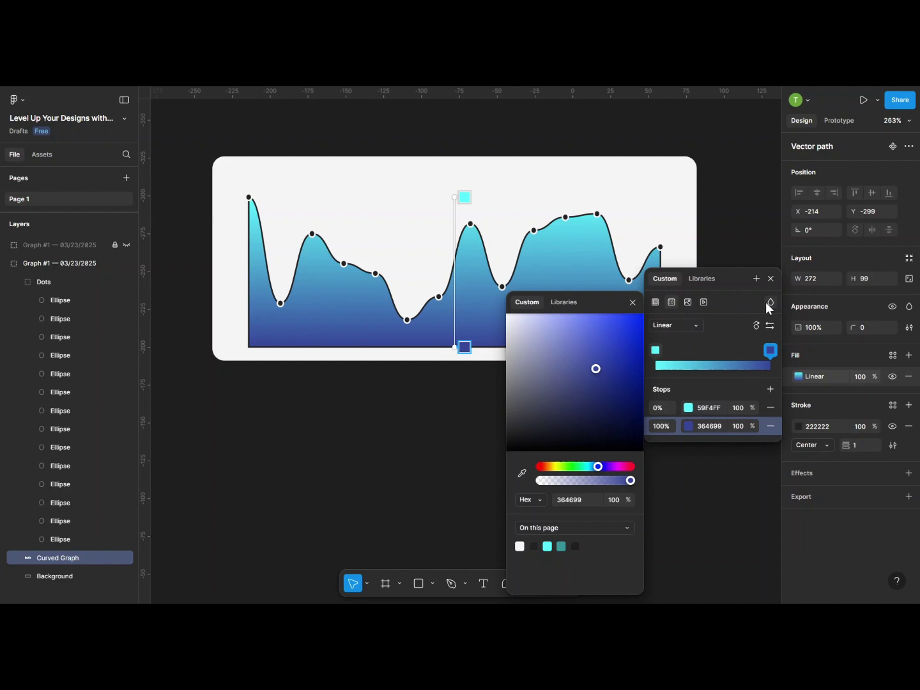
left_click(770, 325)
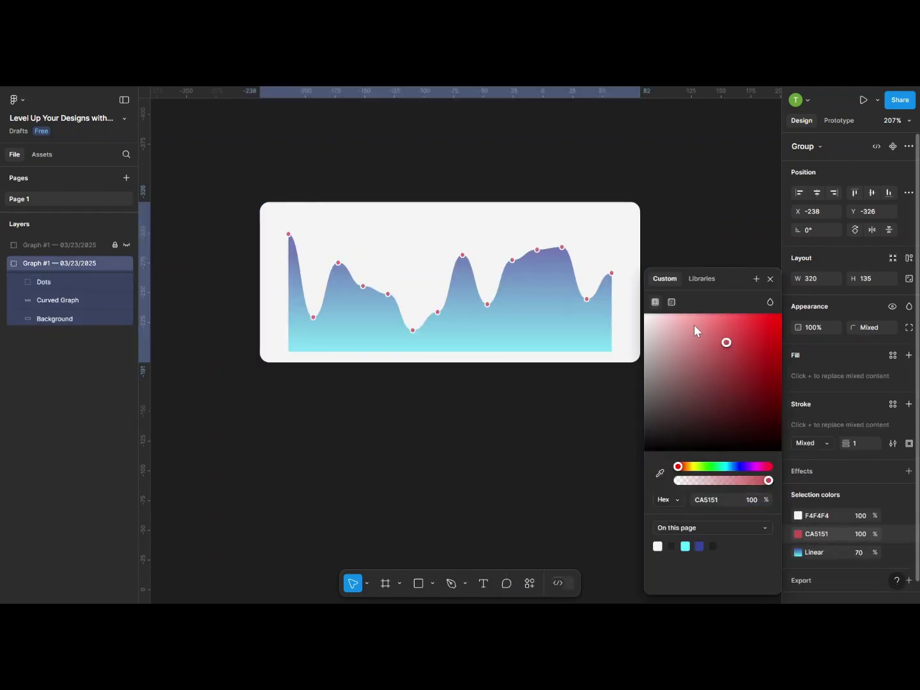
scroll(489, 253, "up", 2)
left_click(702, 237)
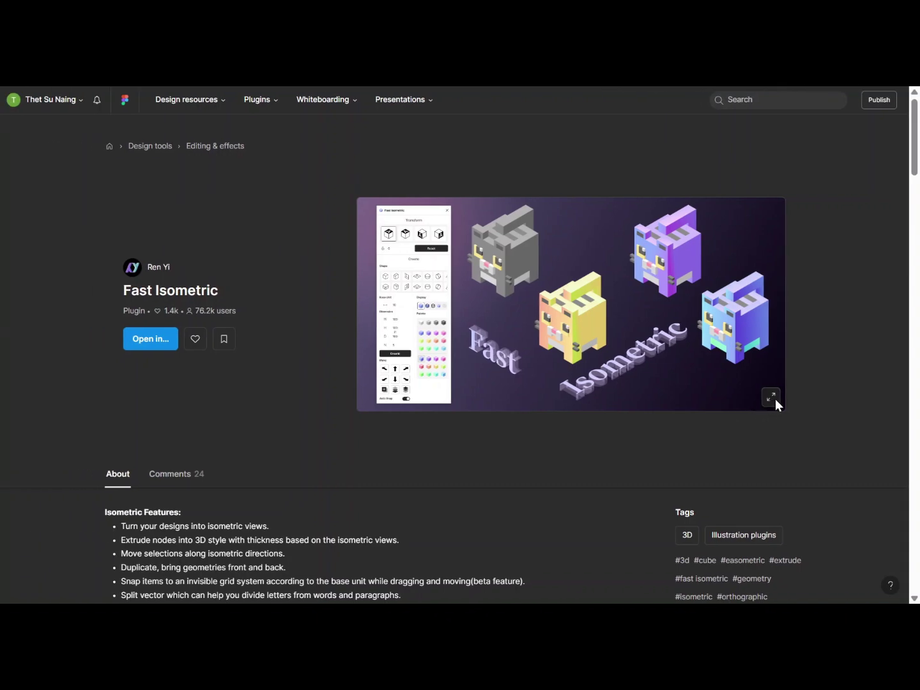
Step: Enlarge the Fast Isometric cover image
left_click(771, 398)
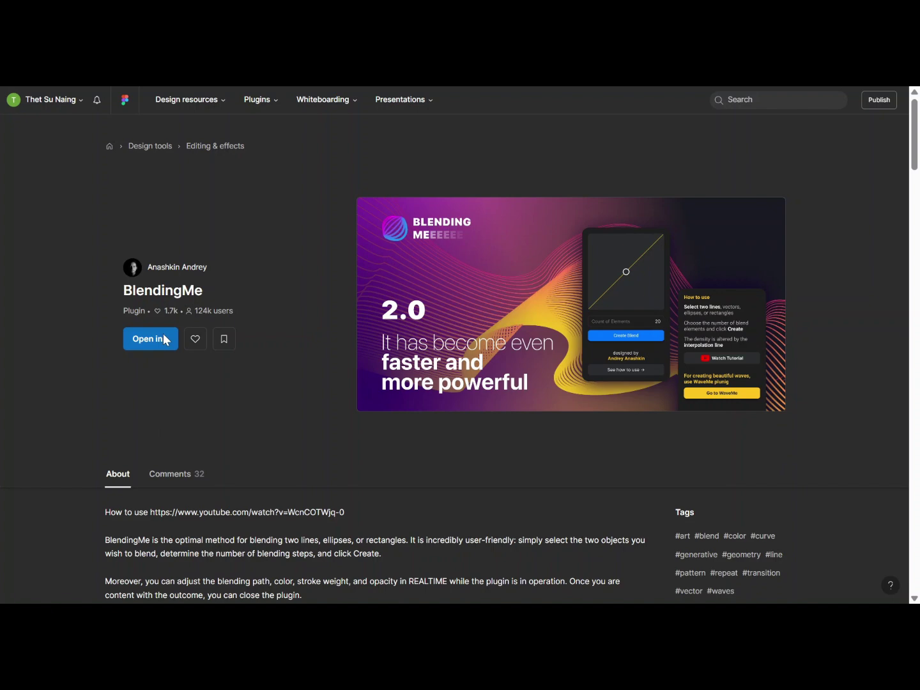
Step: View the BlendingMe banner image at full size
left_click(771, 399)
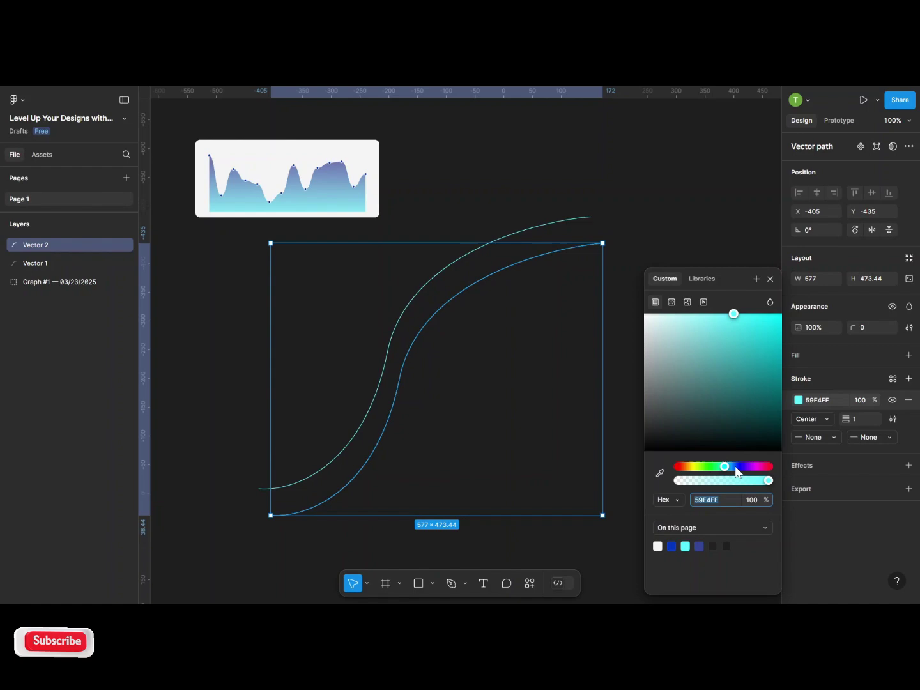
Step: Select both curves and create a BlendingMe blend between them
left_click(580, 221, "shift")
left_click(530, 583)
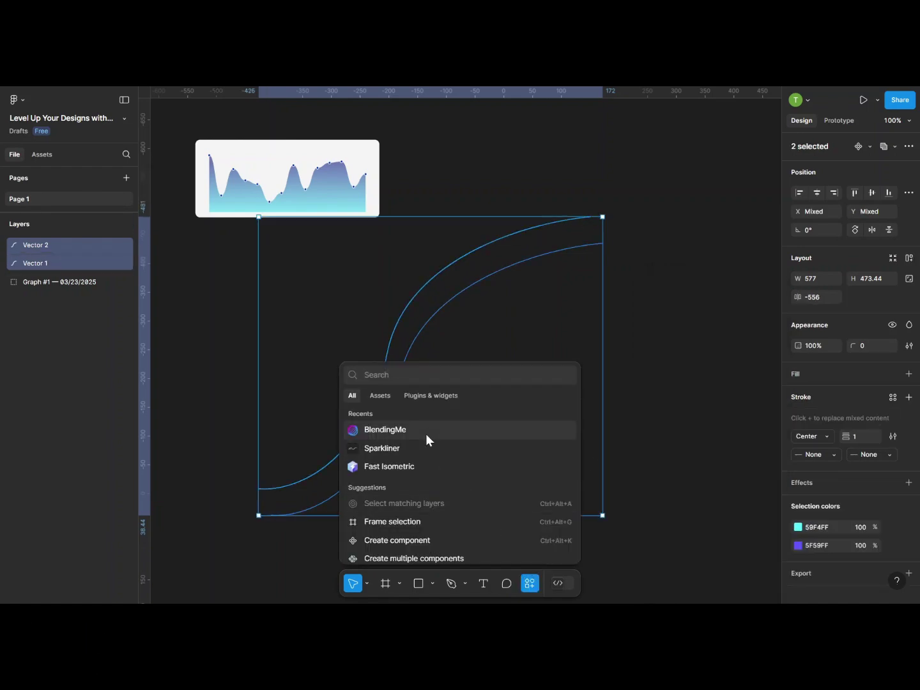
left_click(425, 430)
left_click(699, 372)
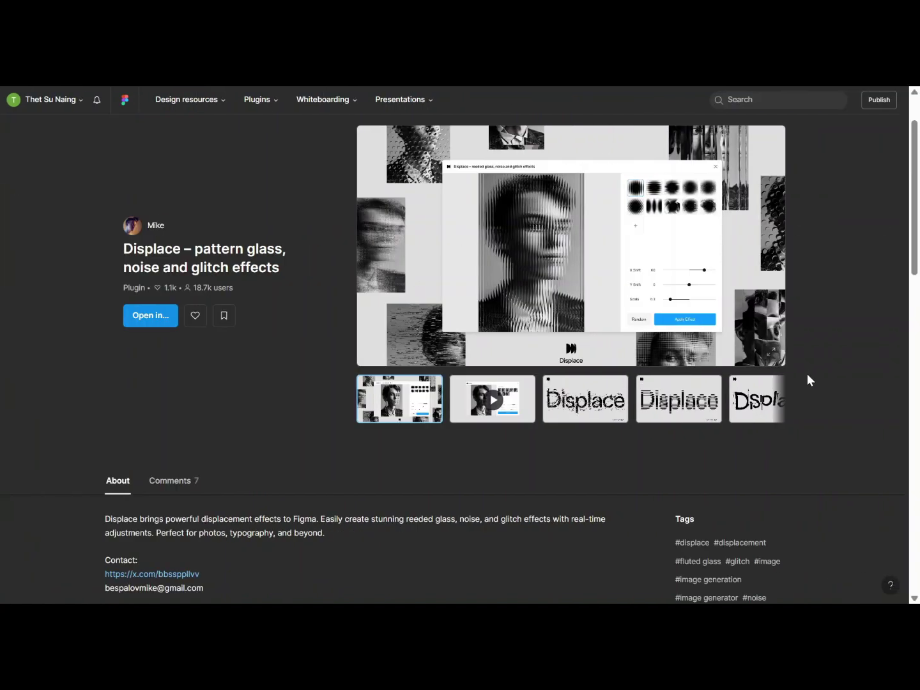
Step: Enlarge the Displace plugin's preview image
left_click(773, 354)
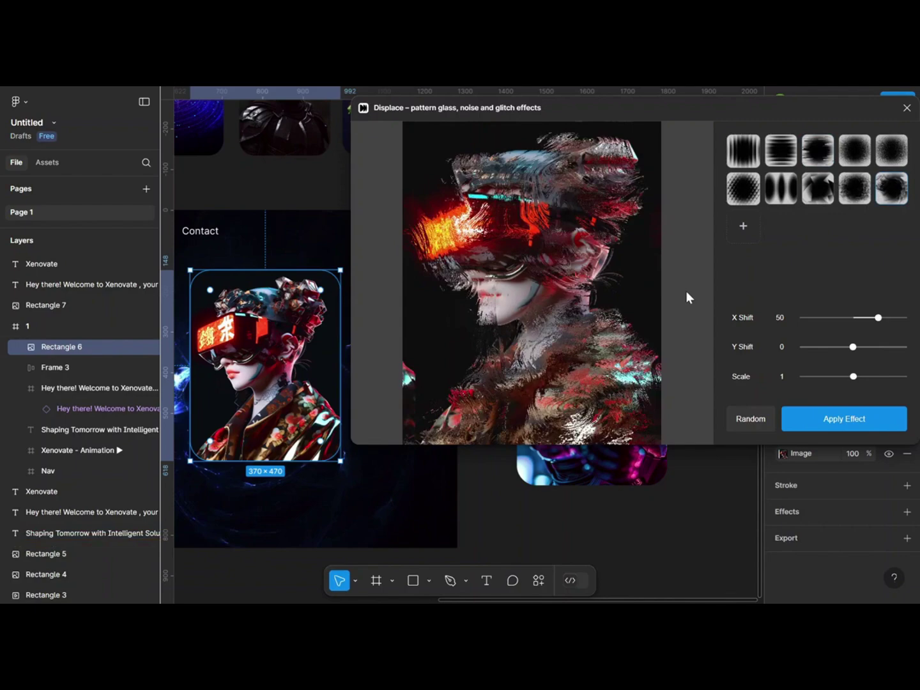
Step: Raise Displace's X Shift to 50 to intensify the portrait's glitch
mouse_move(865, 318)
left_mouse_down()
mouse_move(877, 317)
mouse_move(857, 377)
left_mouse_up()
mouse_move(479, 361)
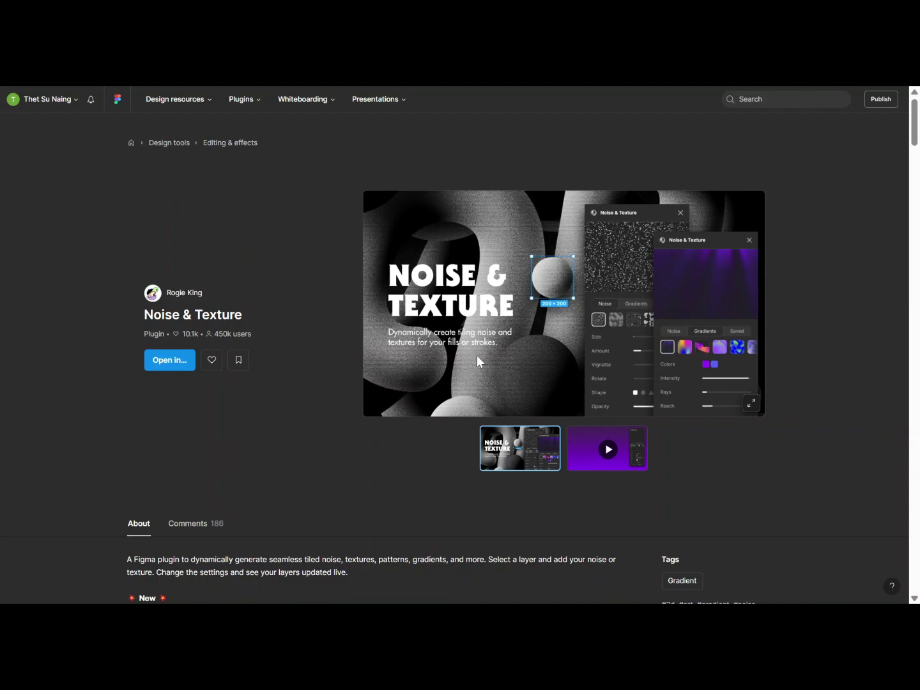
Step: Preview the Noise & Texture image, then raise the plugin's noise Amount in Figma
left_click(749, 407)
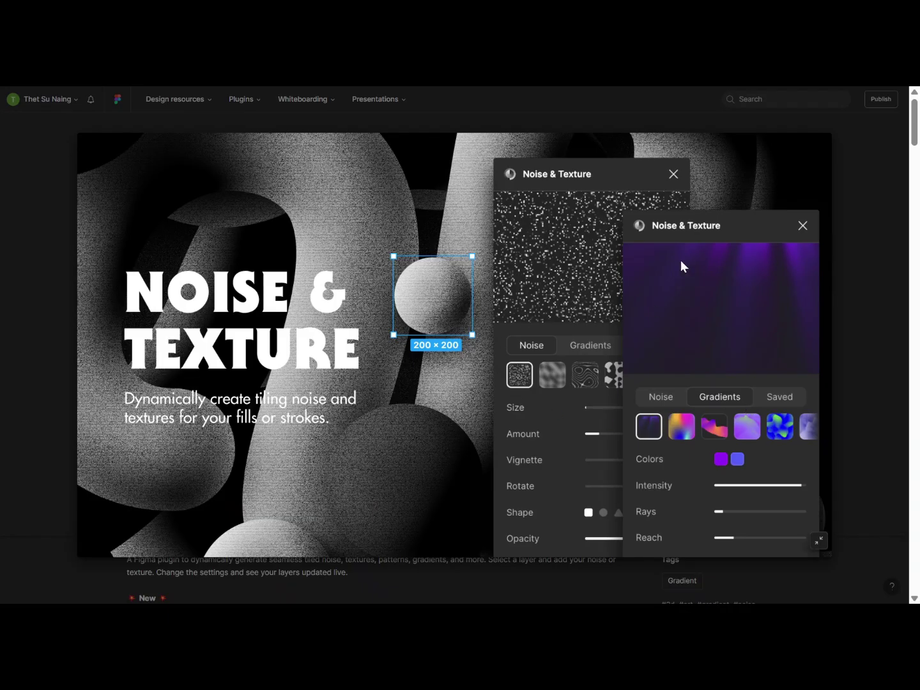
left_click(845, 273)
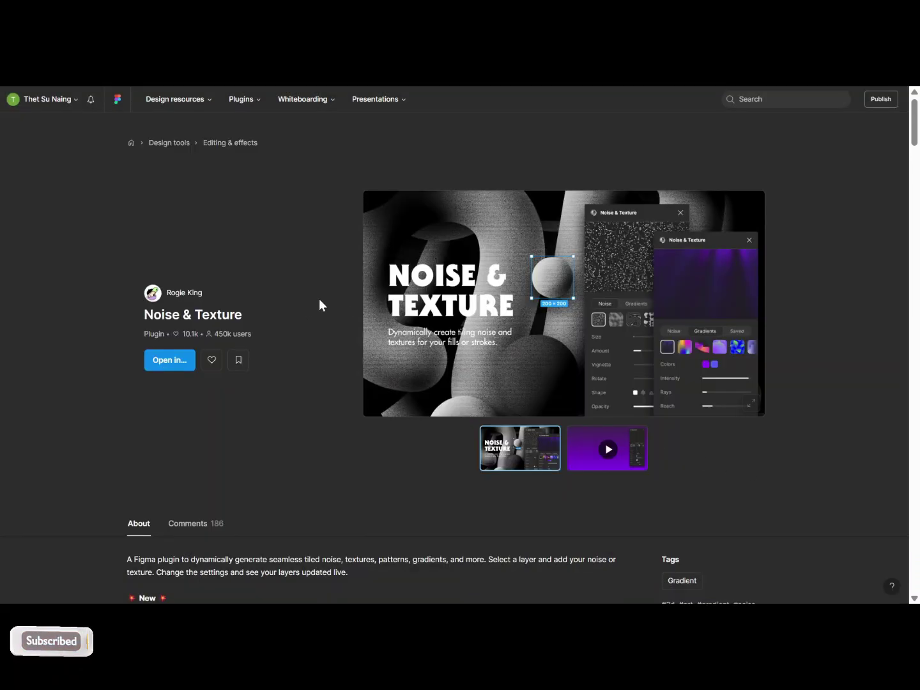
left_click(748, 405)
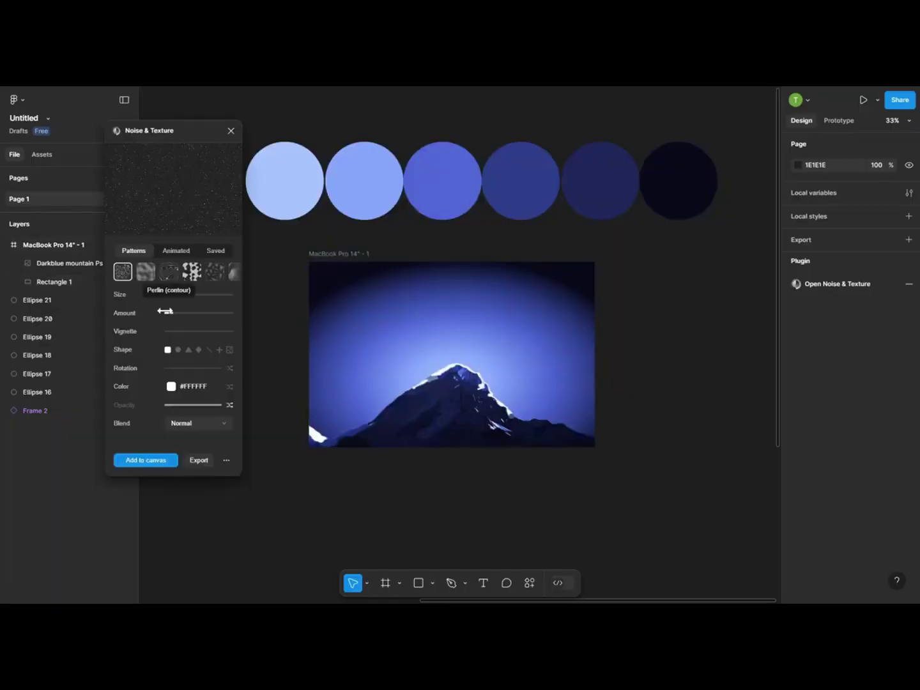
left_click_drag(165, 311, 175, 314)
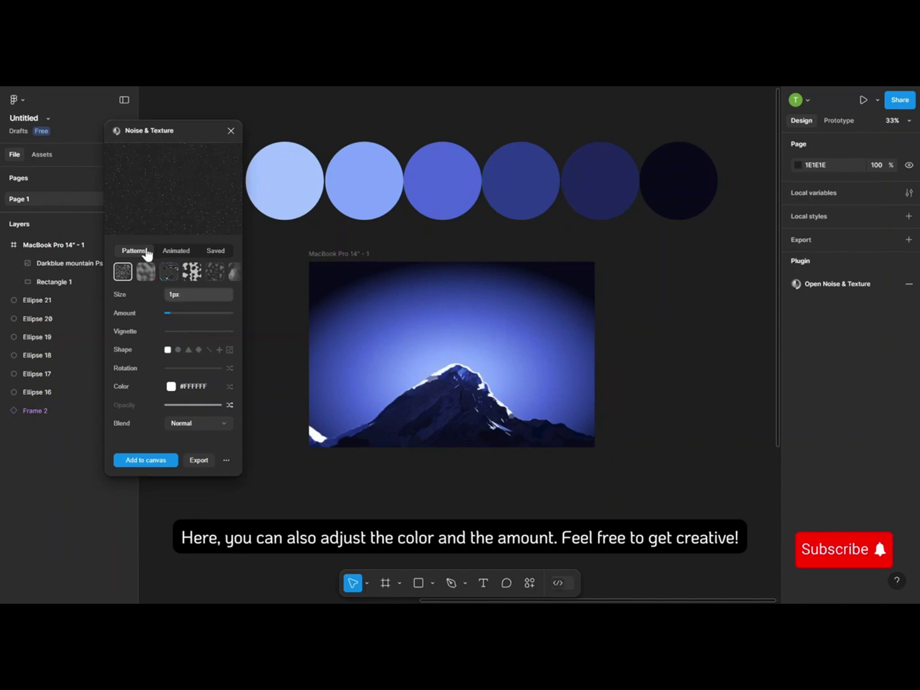
Step: Add the noise texture beside the mountain frame and confirm its image fill is tiled
left_click(171, 386)
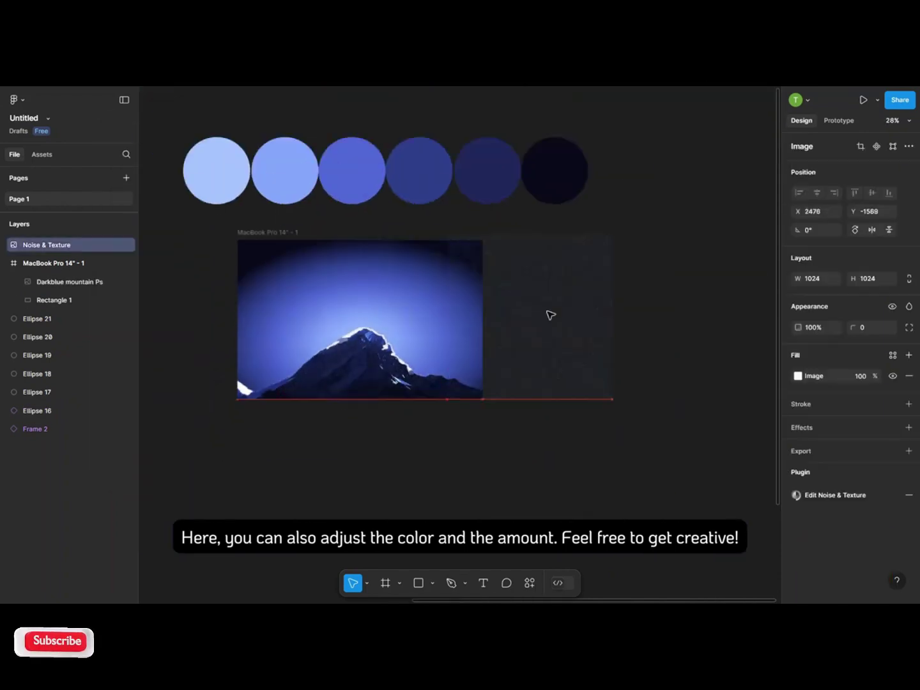
left_click_drag(550, 314, 605, 313)
scroll(605, 314, "up", 5)
scroll(530, 337, "down", 4)
left_click(798, 375)
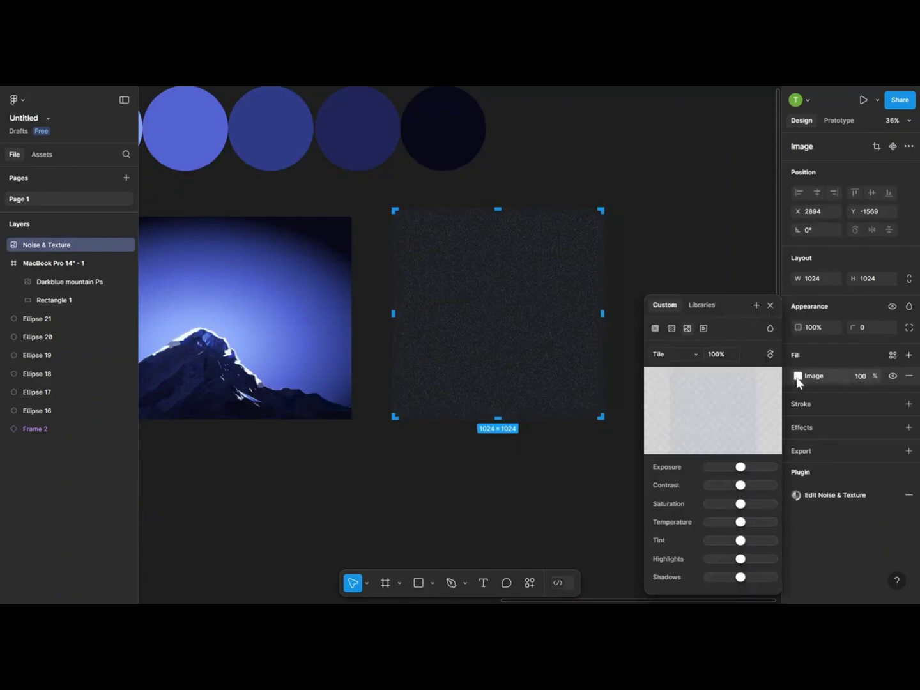
scroll(639, 289, "down", 2)
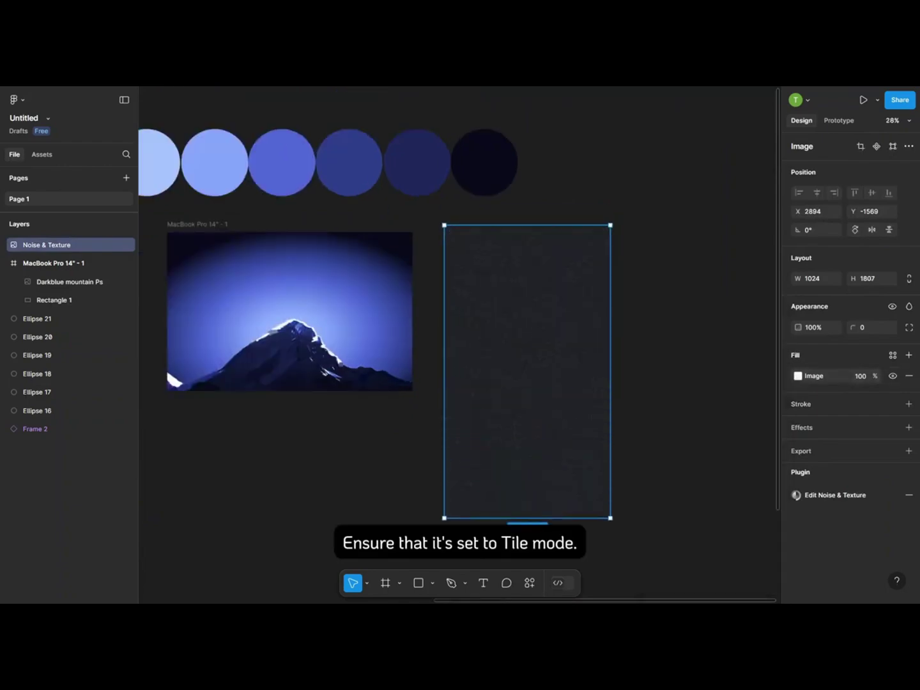
scroll(530, 458, "down", 2)
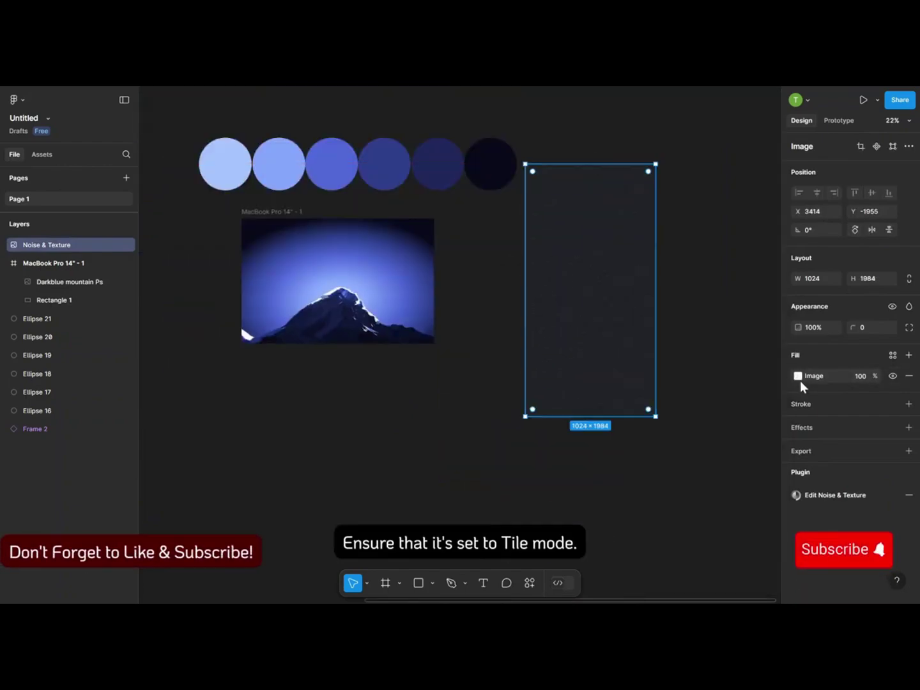
left_click(798, 376)
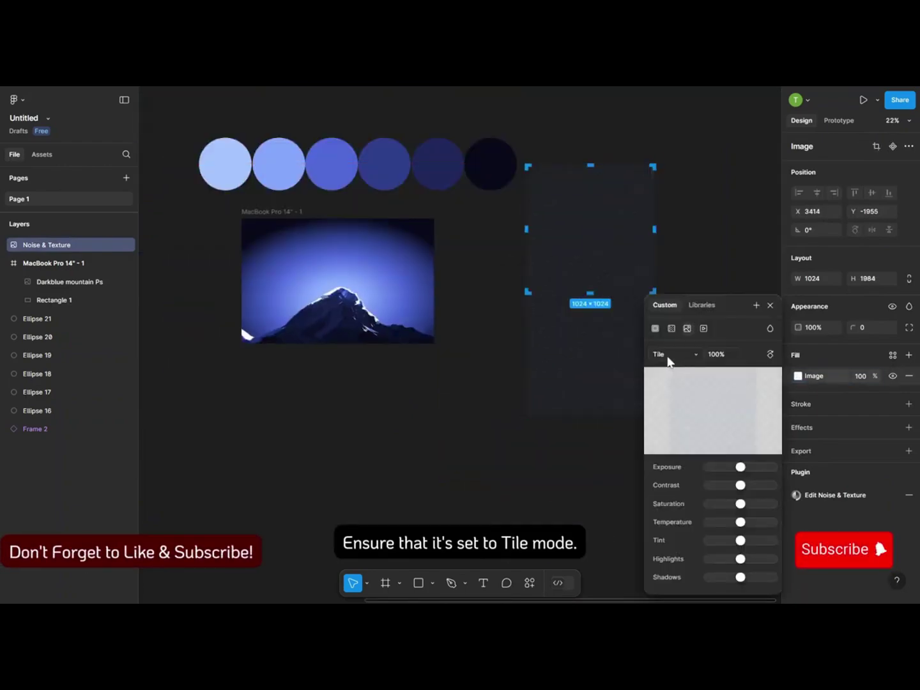
left_click(769, 305)
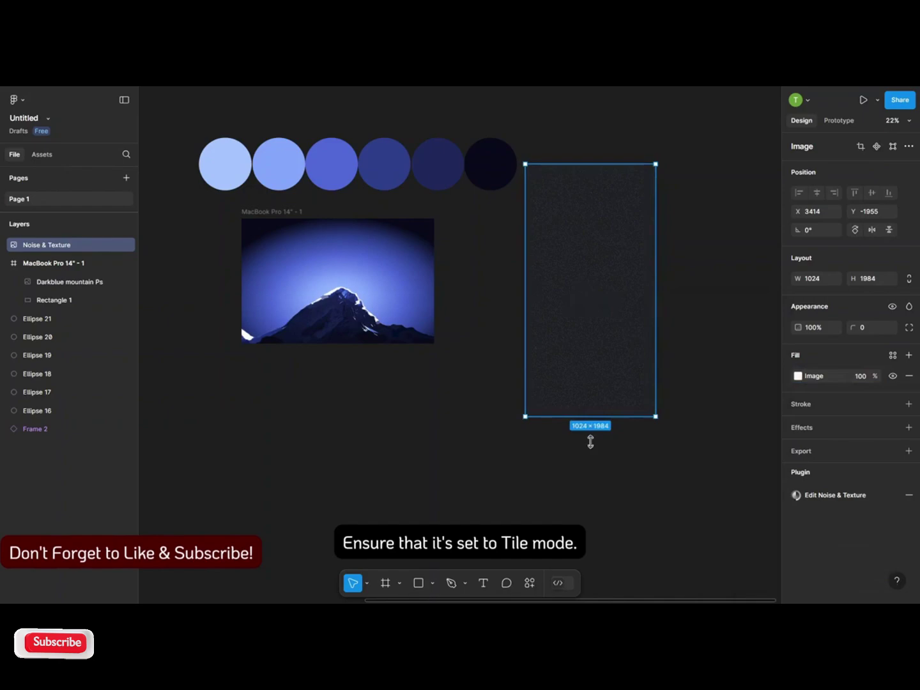